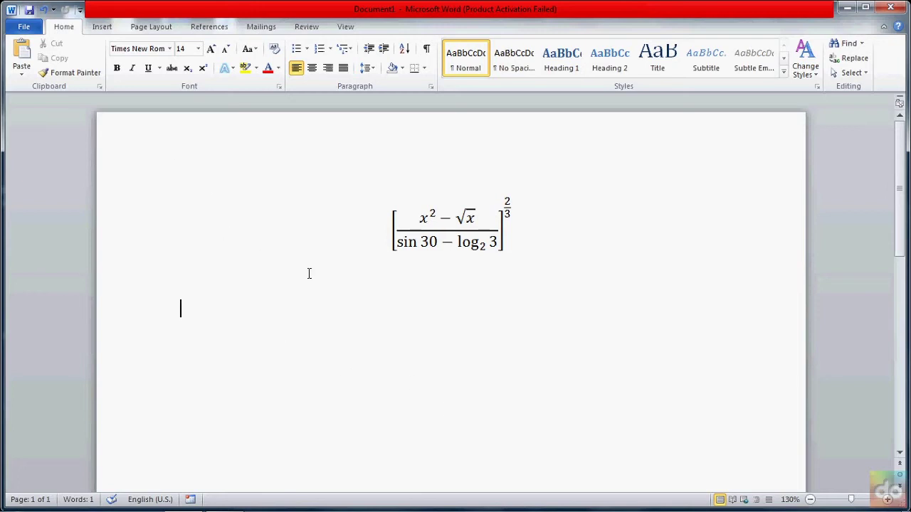
Switch to the Insert ribbon to reach the equation and object tools
{"action": "left_click", "coordinate": [103, 29]}
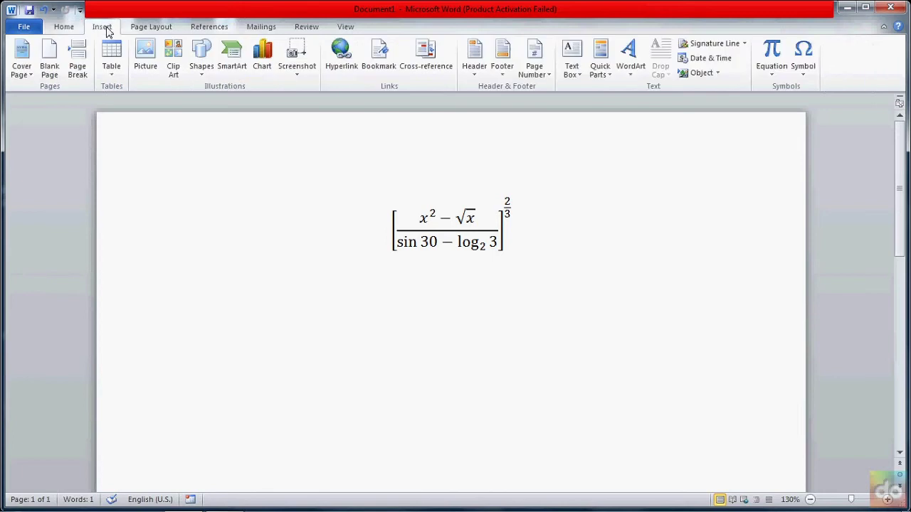
Insert a blank equation placeholder below the existing bracketed fraction
{"action": "left_click", "coordinate": [774, 52]}
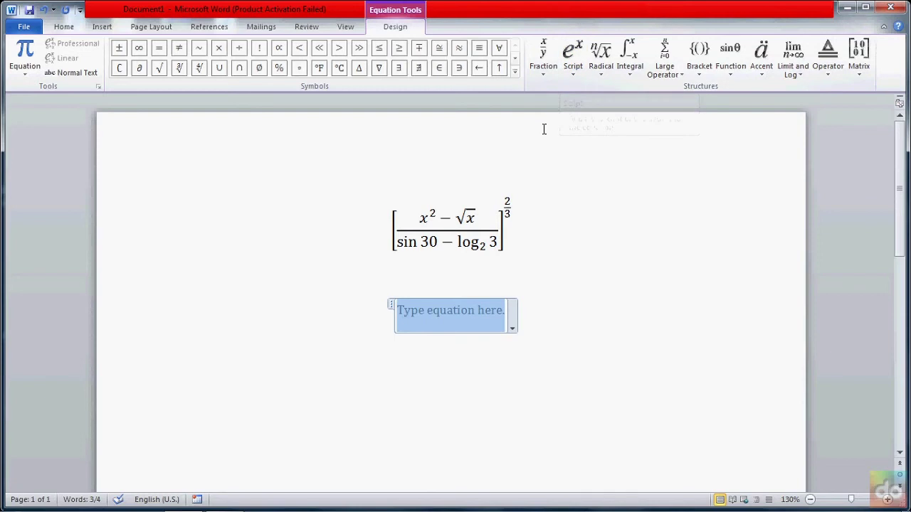
Build a superscript template whose exponent is a small fraction
{"action": "left_click", "coordinate": [572, 55]}
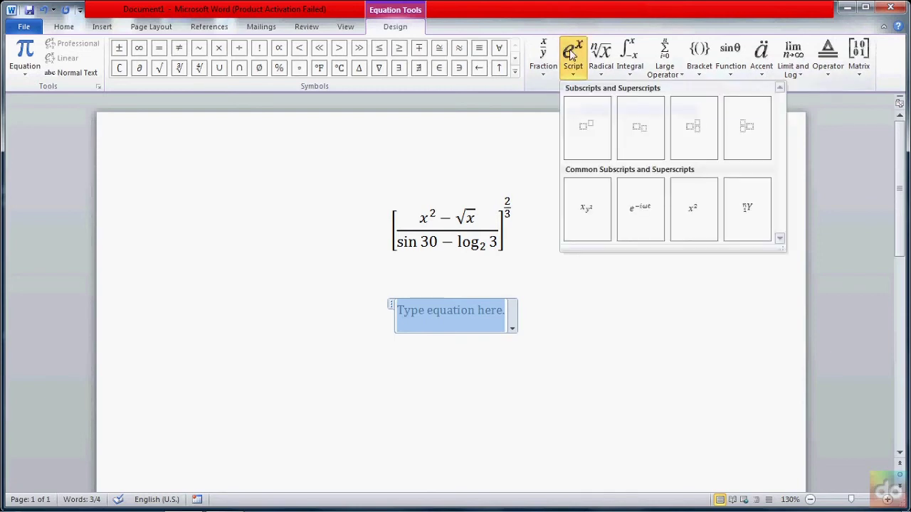
{"action": "left_click", "coordinate": [590, 137]}
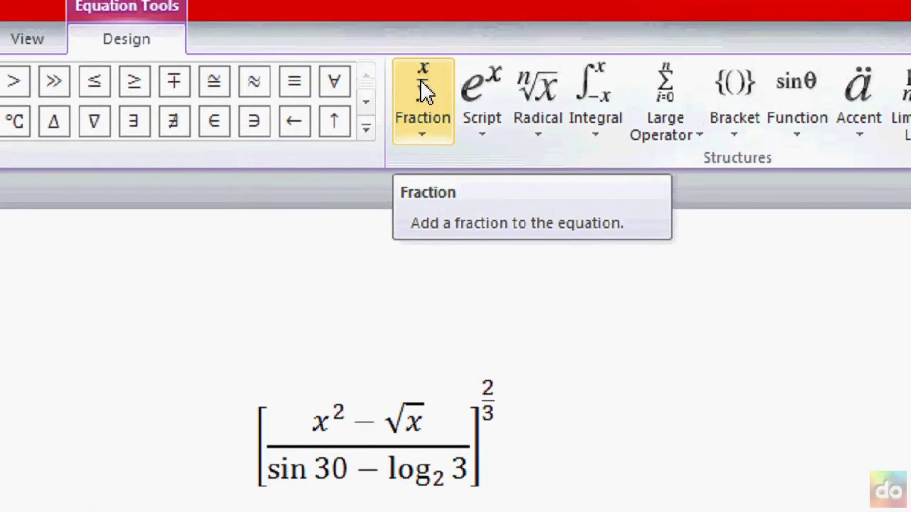
{"action": "left_click", "coordinate": [425, 105]}
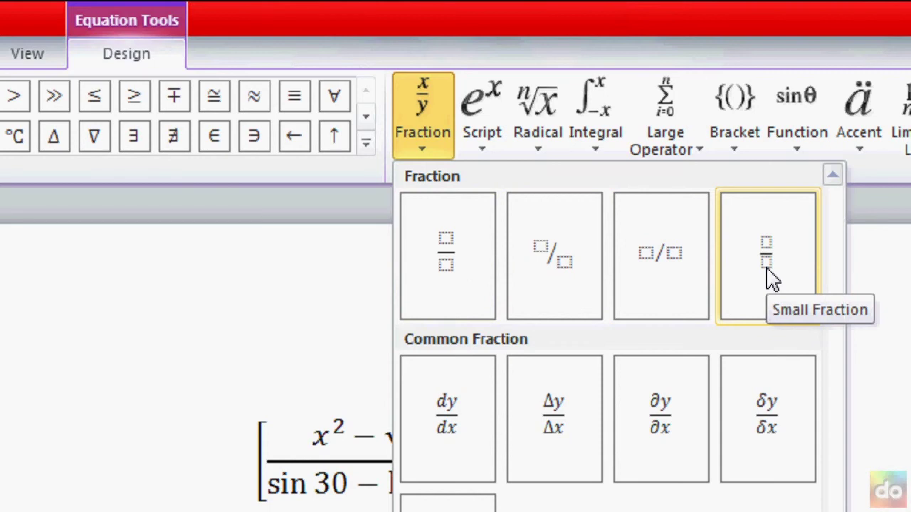
{"action": "left_click", "coordinate": [772, 280]}
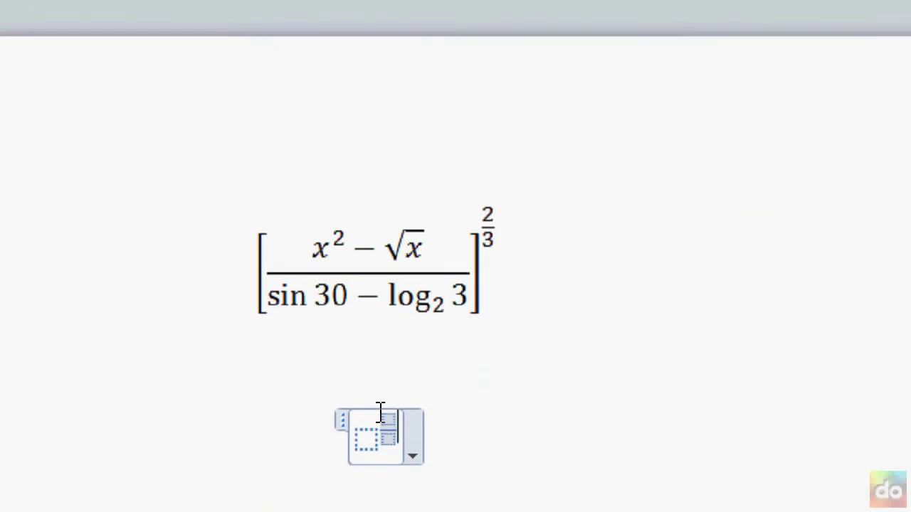
Enter 2 over 3 in the exponent's small fraction, then select the empty base
{"action": "left_click", "coordinate": [472, 210]}
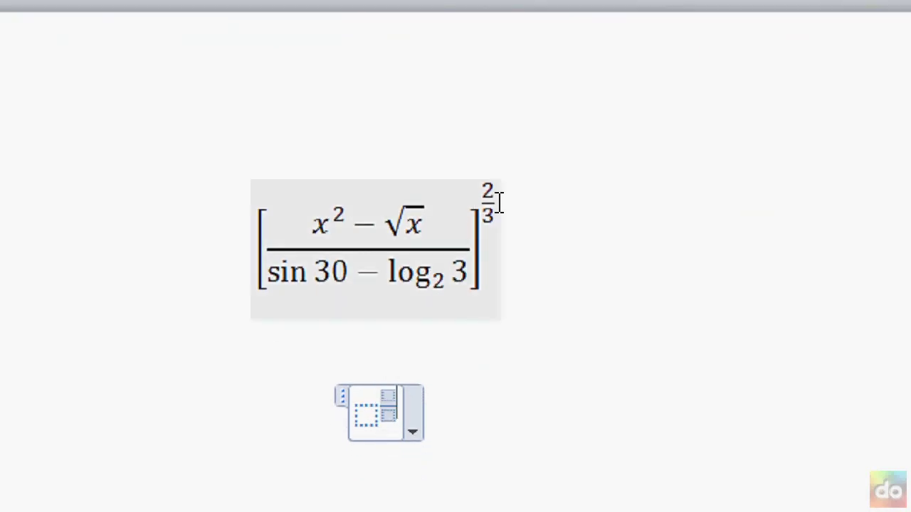
{"action": "left_click", "coordinate": [419, 368]}
{"action": "left_click", "coordinate": [388, 382]}
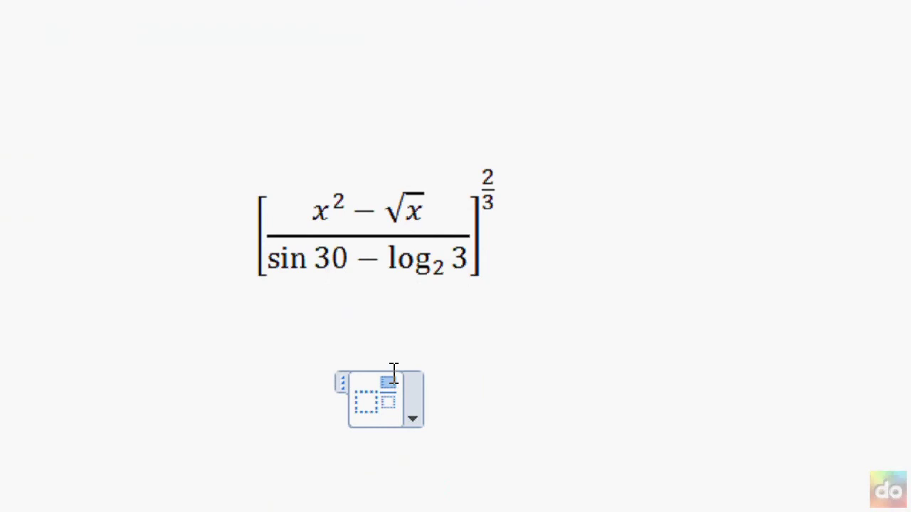
{"action": "type", "text": "2"}
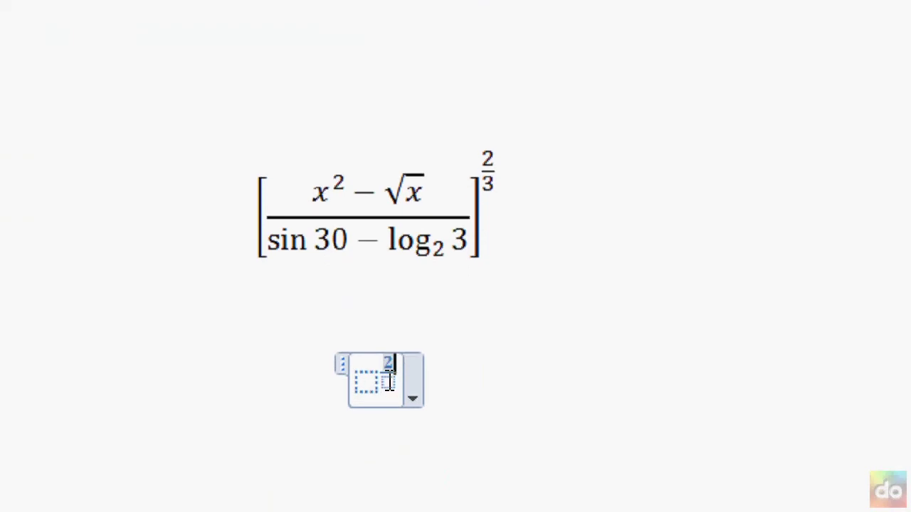
{"action": "left_click", "coordinate": [389, 382]}
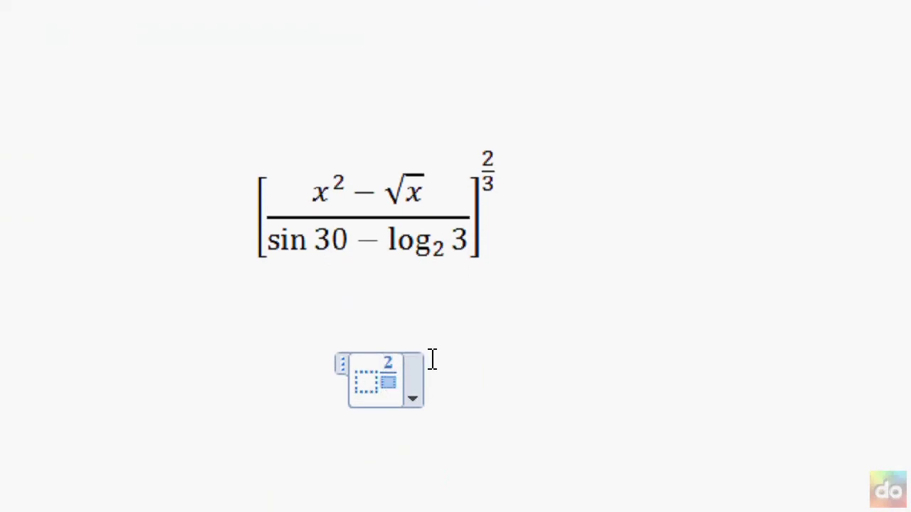
{"action": "type", "text": "3"}
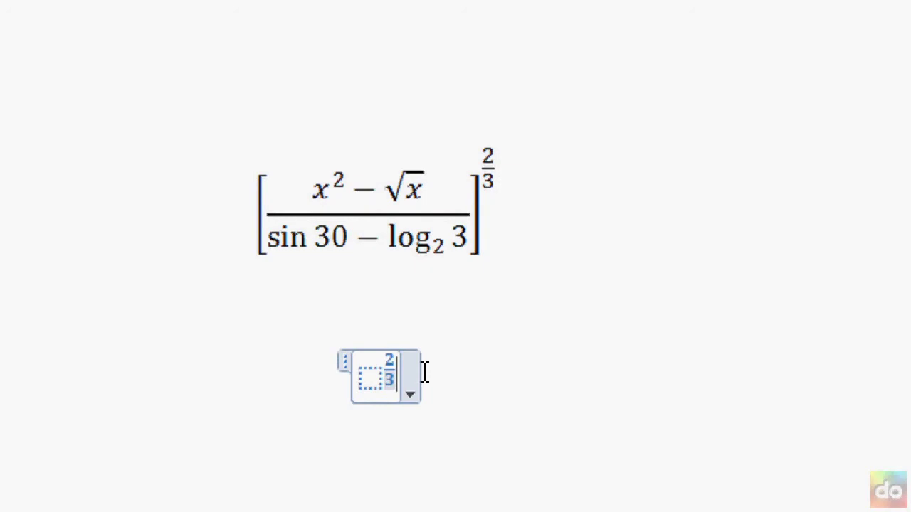
{"action": "left_click", "coordinate": [373, 367]}
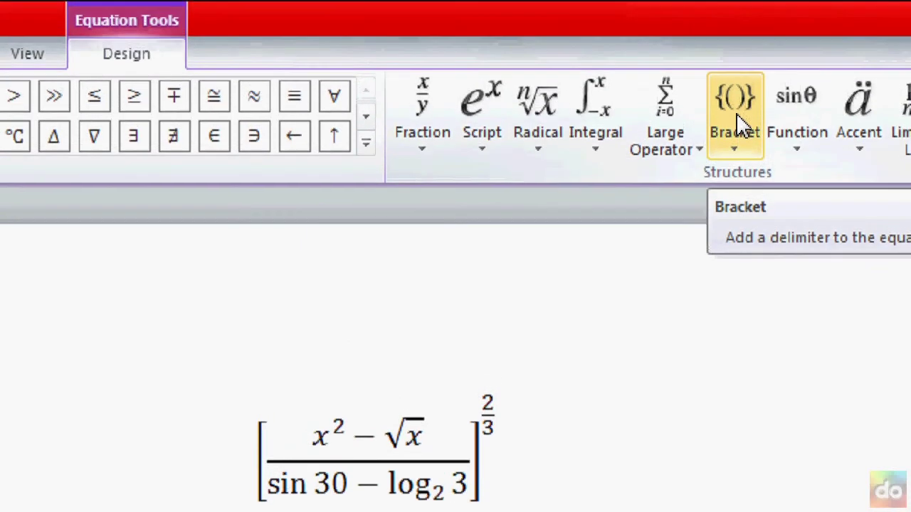
Enclose the empty base in square brackets and select the slot inside
{"action": "left_click", "coordinate": [740, 127]}
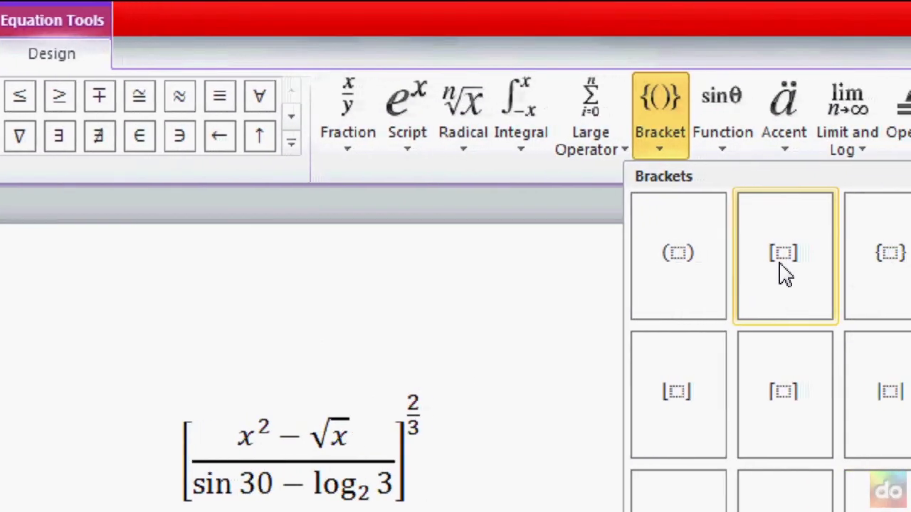
{"action": "left_click", "coordinate": [780, 266]}
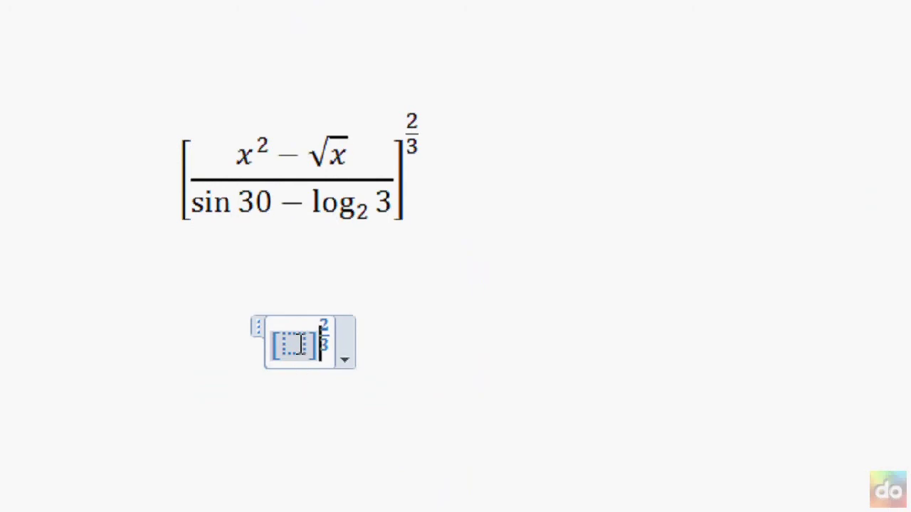
{"action": "left_click", "coordinate": [300, 345]}
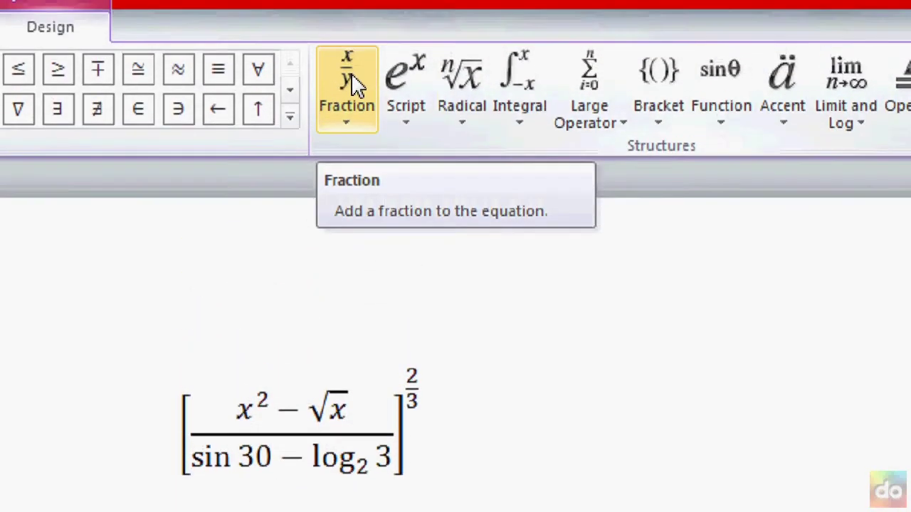
Insert an empty stacked fraction inside the brackets and select its numerator
{"action": "left_click", "coordinate": [353, 83]}
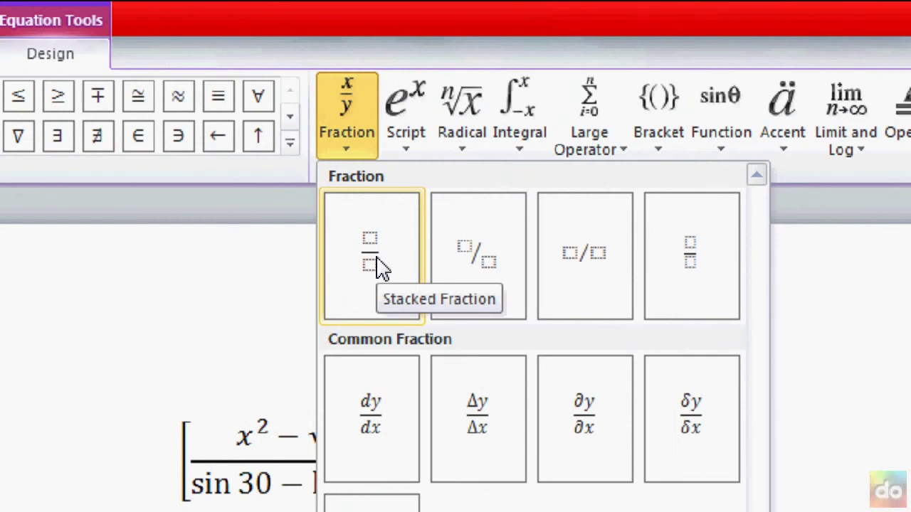
{"action": "left_click", "coordinate": [382, 267]}
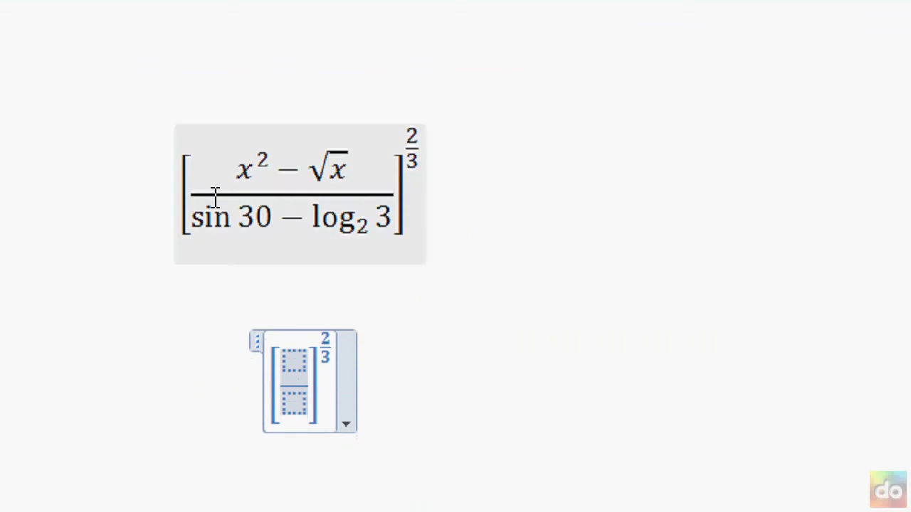
{"action": "left_click", "coordinate": [299, 359]}
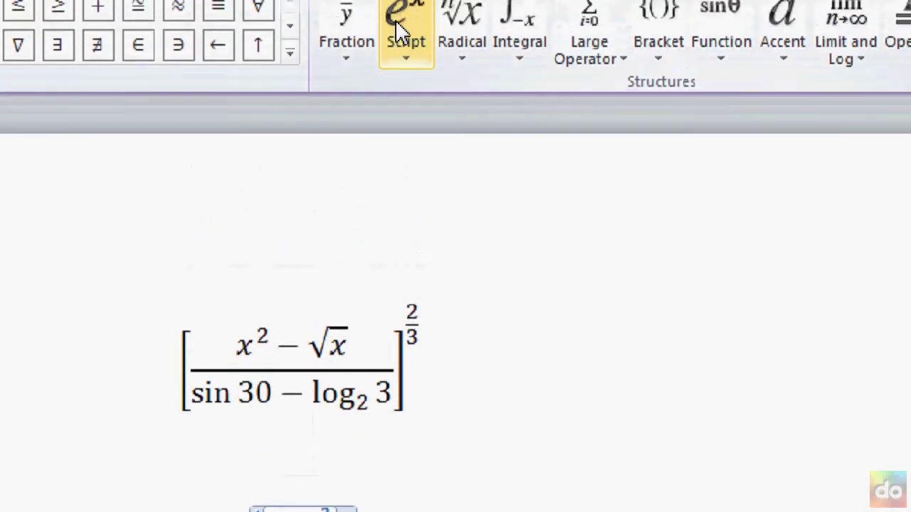
Enter x with superscript 2 in the numerator and select the x² term
{"action": "left_click", "coordinate": [407, 63]}
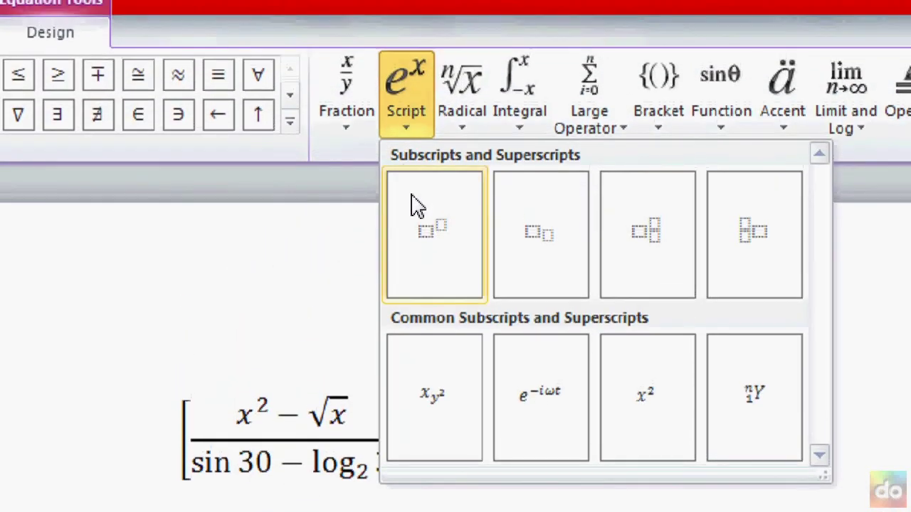
{"action": "left_click", "coordinate": [430, 232]}
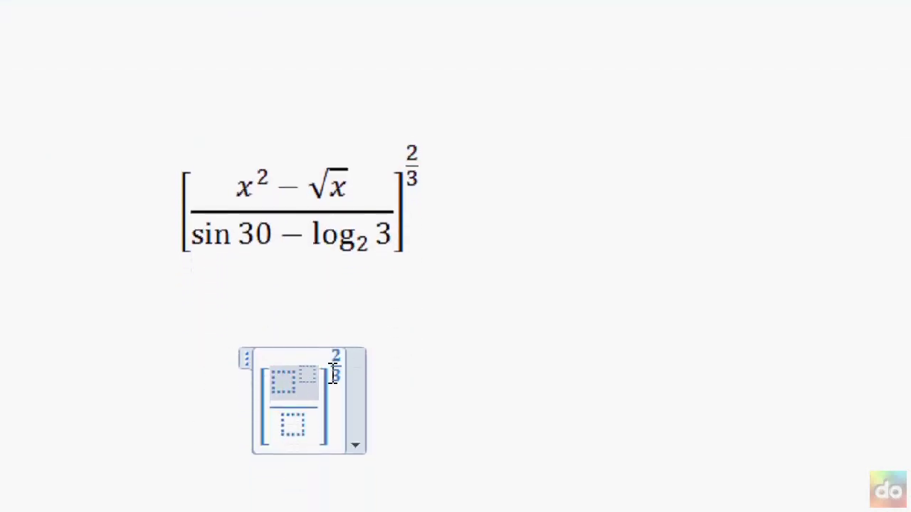
{"action": "left_click", "coordinate": [283, 368]}
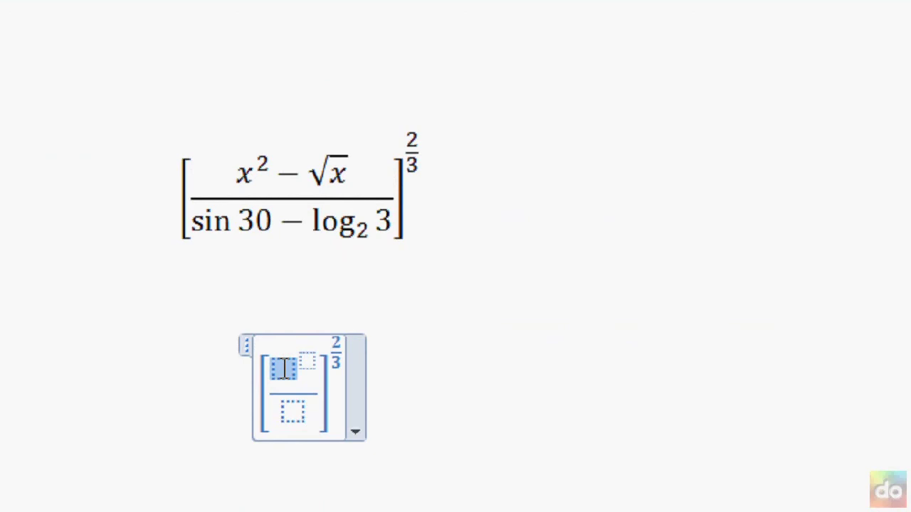
{"action": "type", "text": "x"}
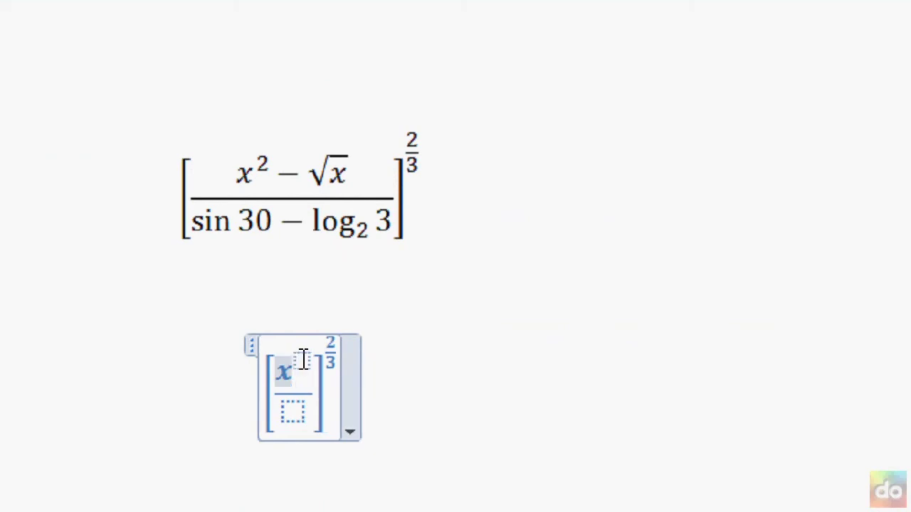
{"action": "left_click", "coordinate": [302, 359]}
{"action": "type", "text": "2"}
{"action": "scroll", "coordinate": [310, 368], "scroll_direction": "down", "scroll_amount": 1}
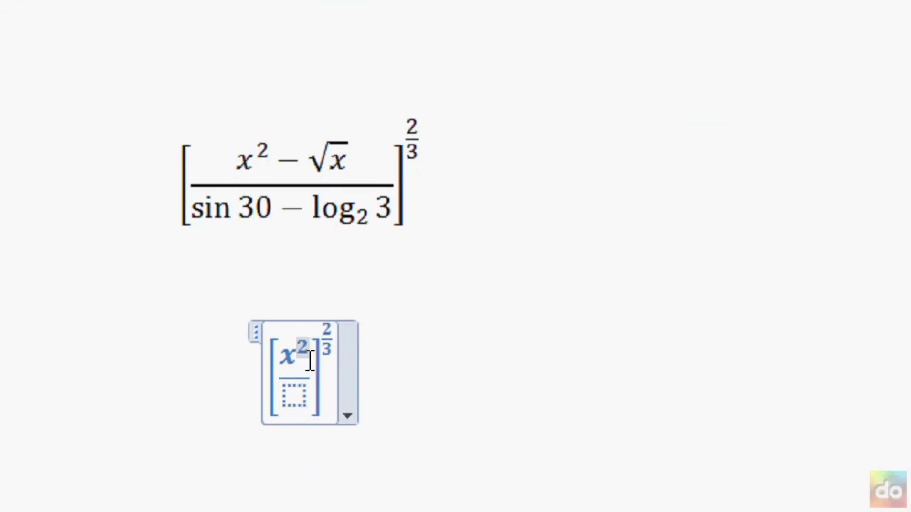
{"action": "key", "text": "shift+Left"}
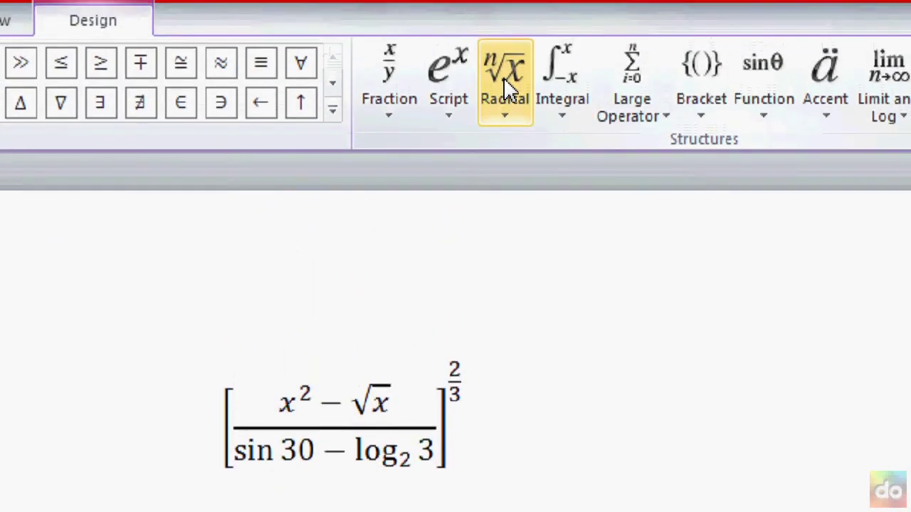
Add a square root of x after the minus, then move to the denominator
{"action": "left_click", "coordinate": [506, 100]}
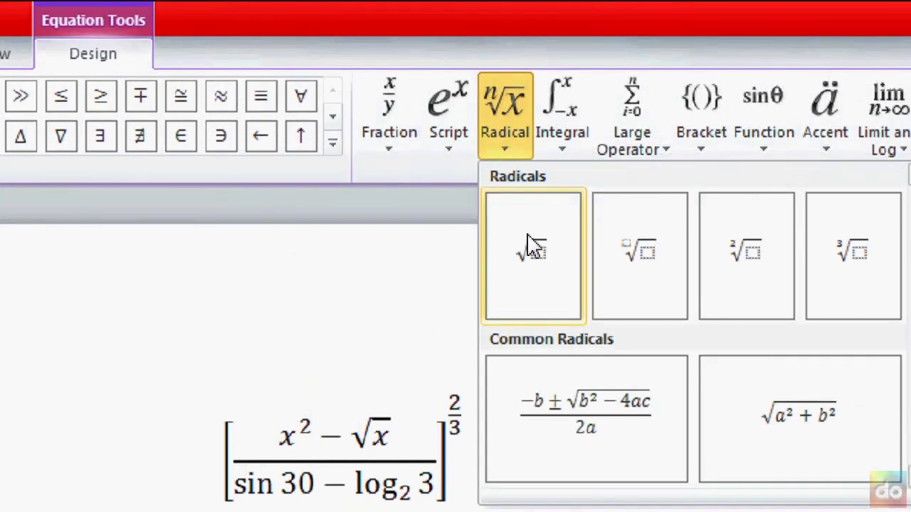
{"action": "left_click", "coordinate": [532, 253]}
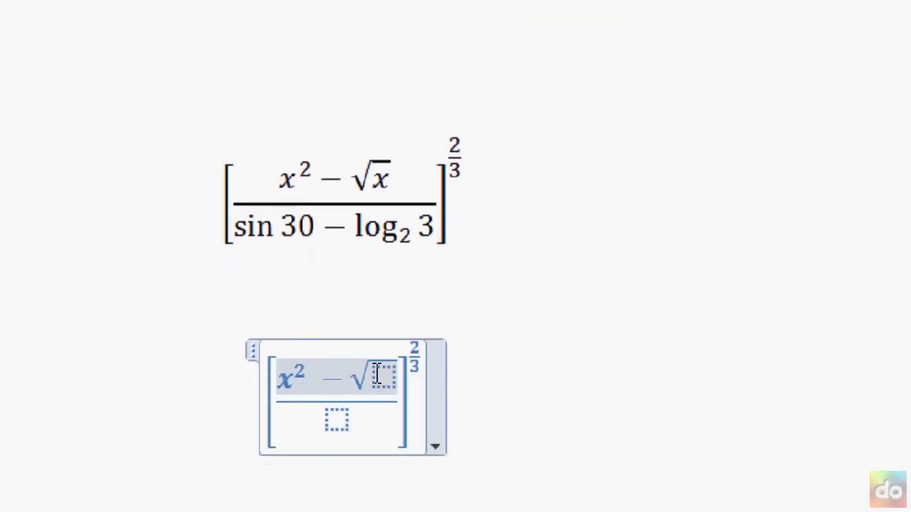
{"action": "left_click", "coordinate": [382, 379]}
{"action": "left_click", "coordinate": [384, 382]}
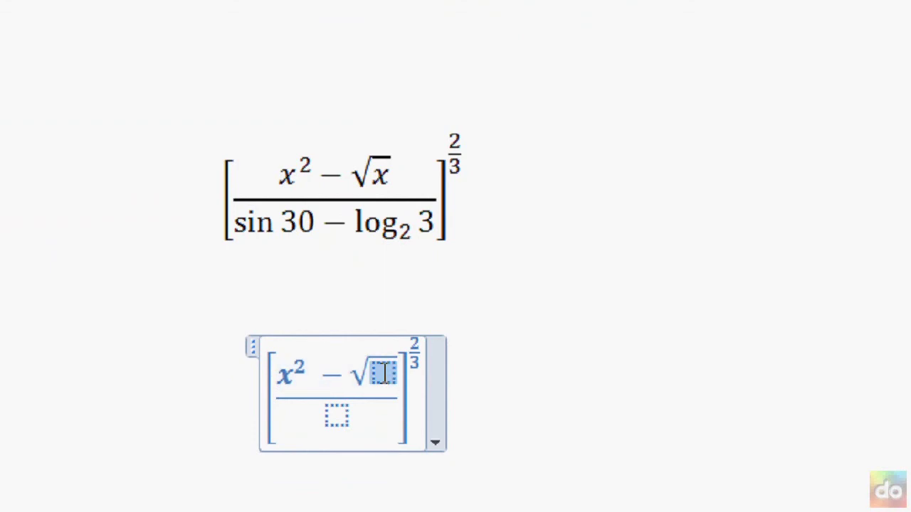
{"action": "type", "text": "x"}
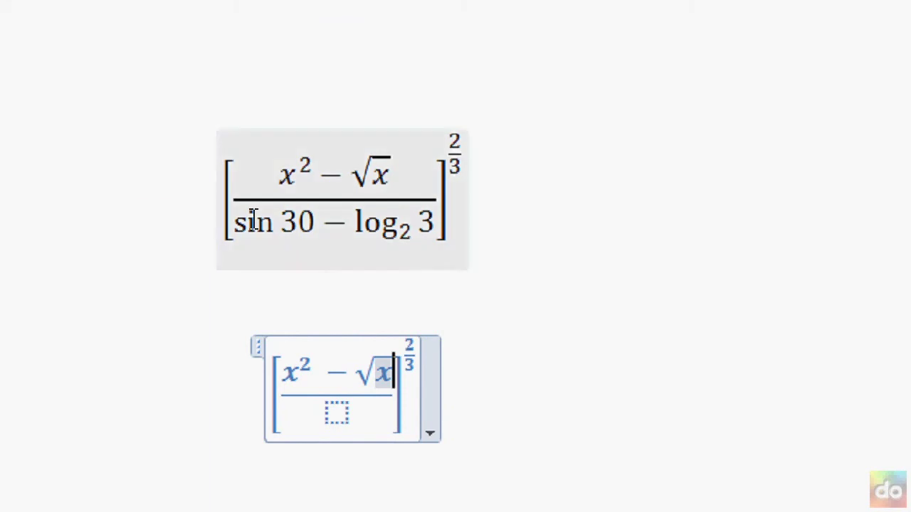
{"action": "left_click", "coordinate": [337, 398]}
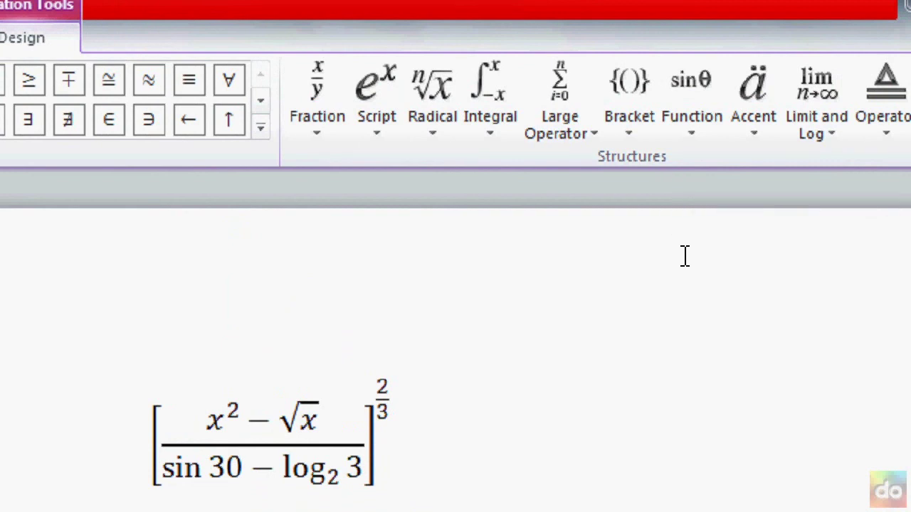
Insert sin 30 into the denominator and dismiss the macro-support warning
{"action": "left_click", "coordinate": [698, 134]}
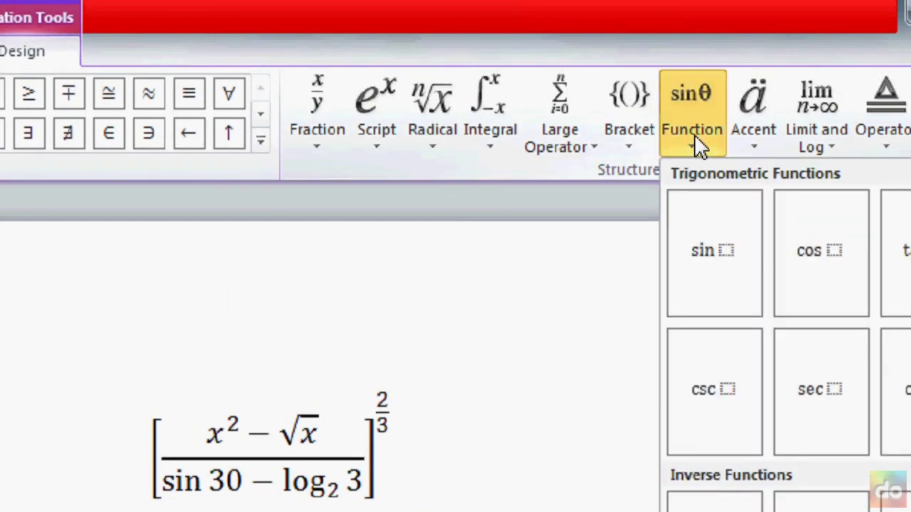
{"action": "left_click", "coordinate": [706, 251]}
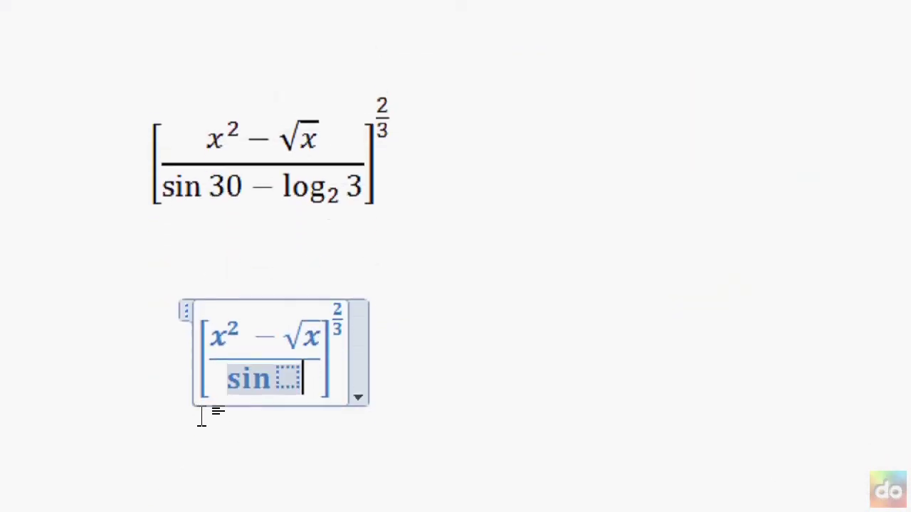
{"action": "left_click", "coordinate": [290, 366]}
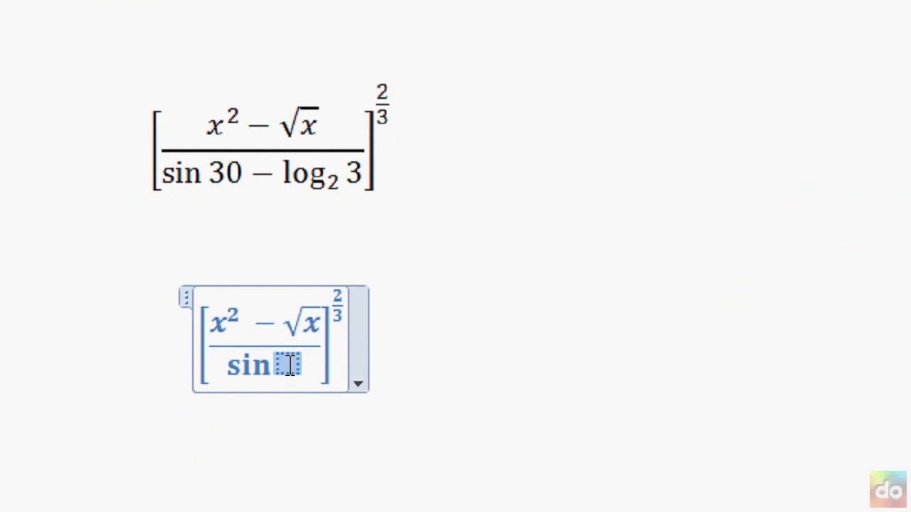
{"action": "type", "text": "30"}
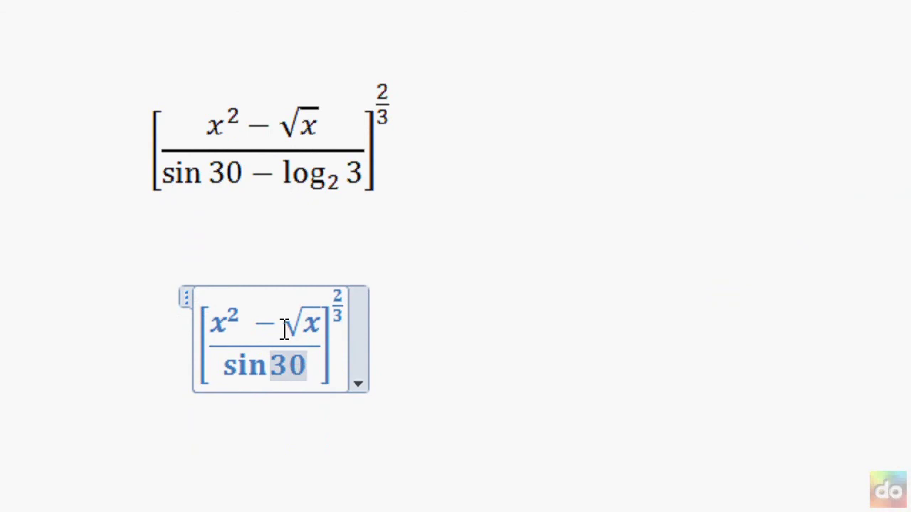
{"action": "scroll", "coordinate": [256, 384], "scroll_direction": "down", "scroll_amount": 1}
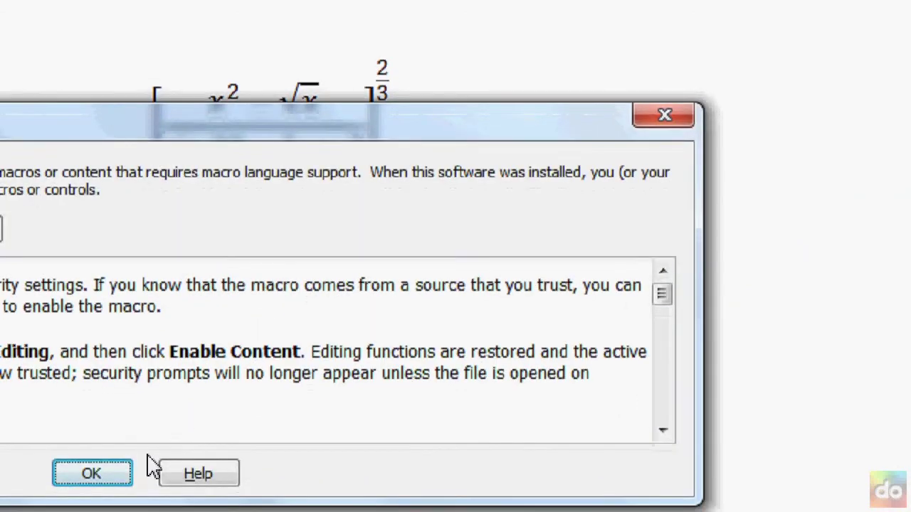
{"action": "left_click", "coordinate": [106, 445]}
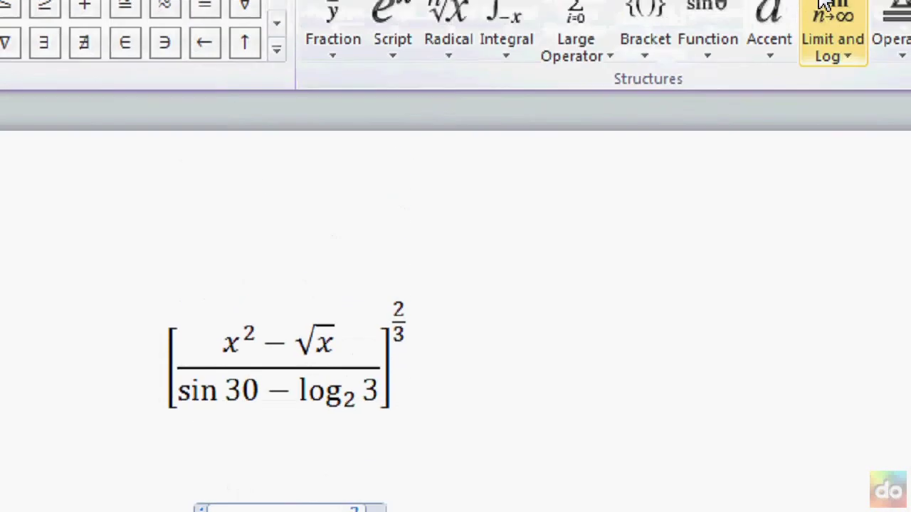
Add a logarithm with base 2 and argument 3 to the denominator
{"action": "left_click", "coordinate": [802, 110]}
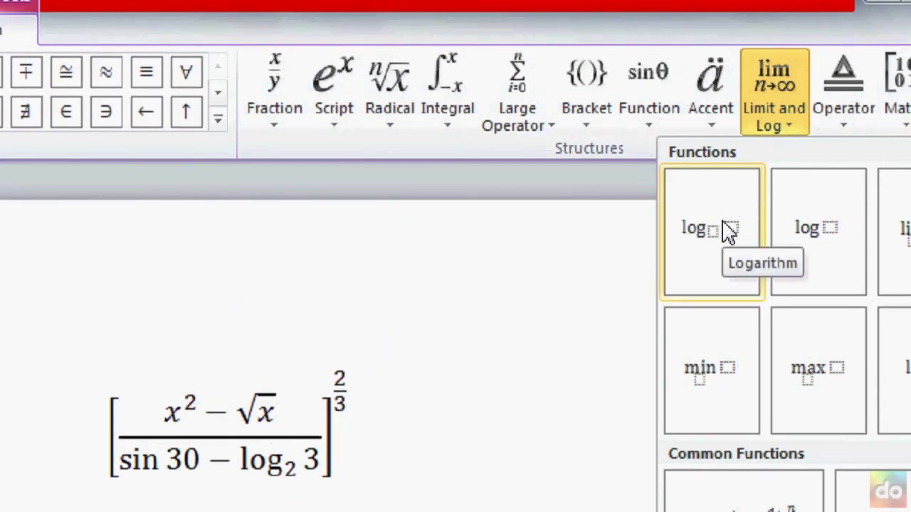
{"action": "left_click", "coordinate": [720, 260]}
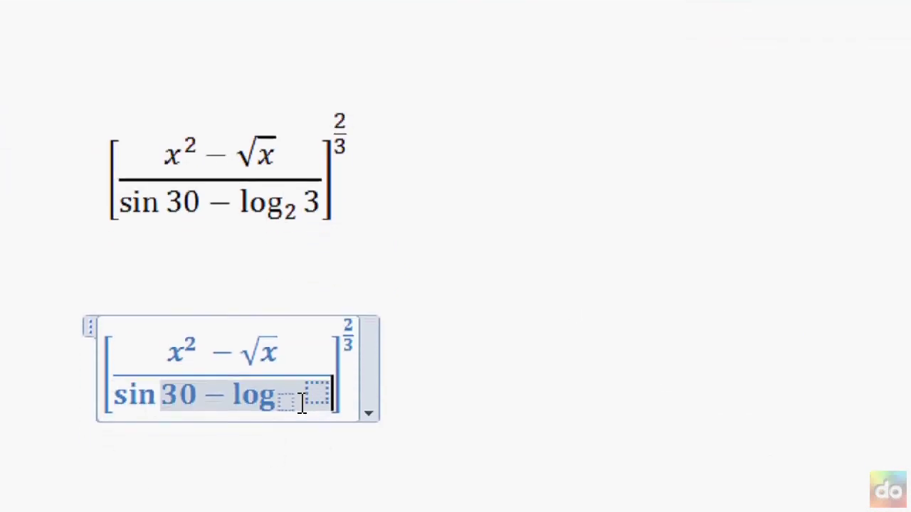
{"action": "left_click", "coordinate": [317, 369]}
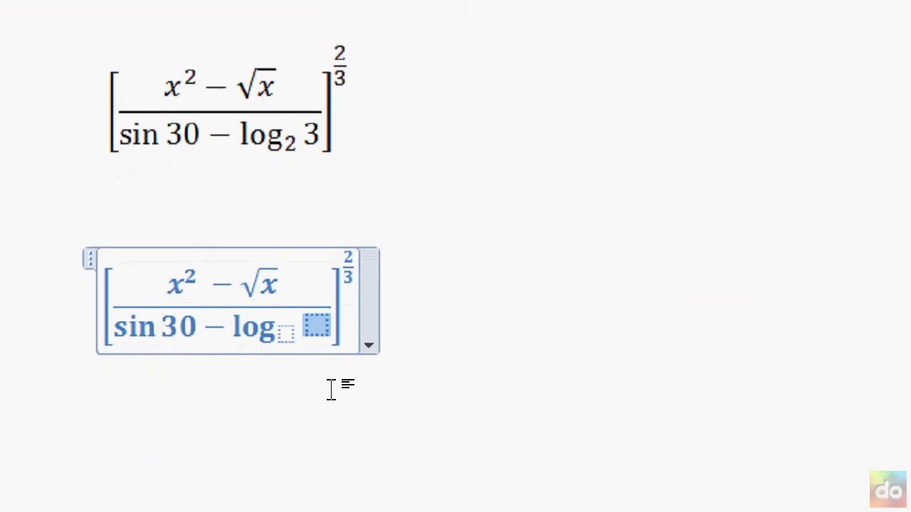
{"action": "type", "text": "3"}
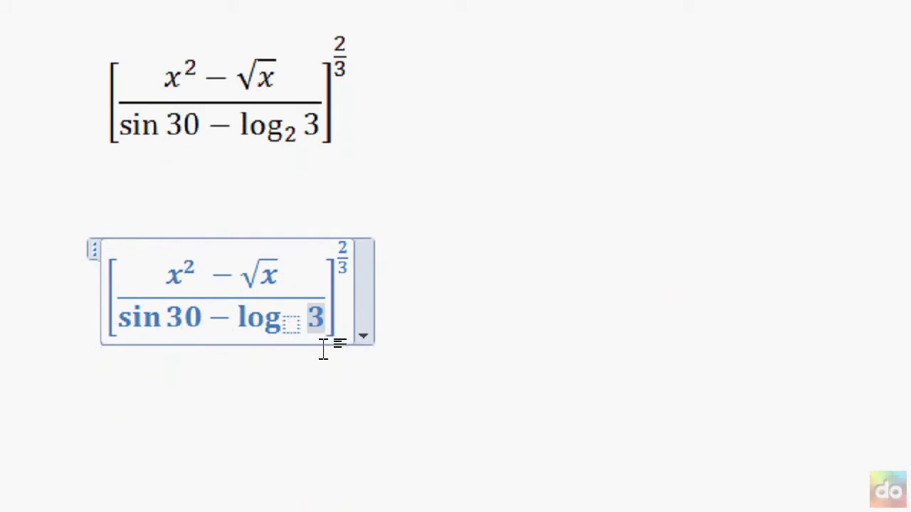
{"action": "left_click", "coordinate": [292, 323]}
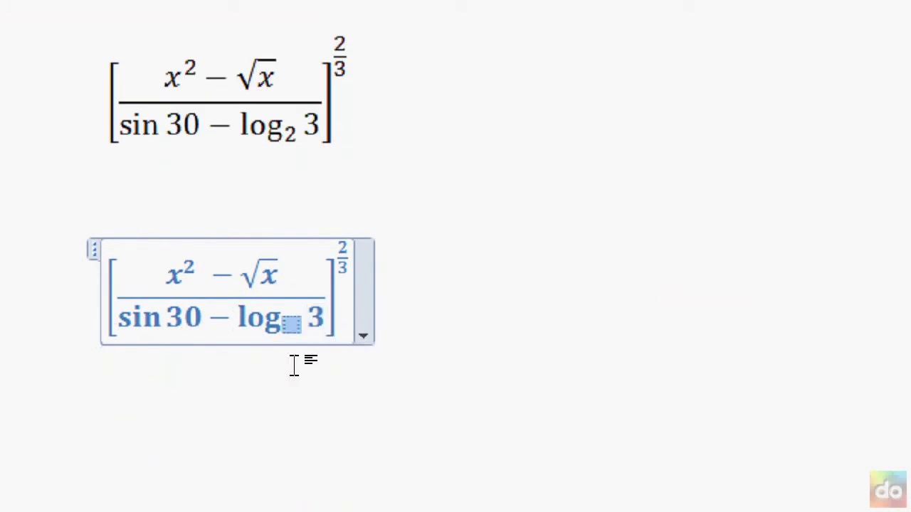
{"action": "type", "text": "2"}
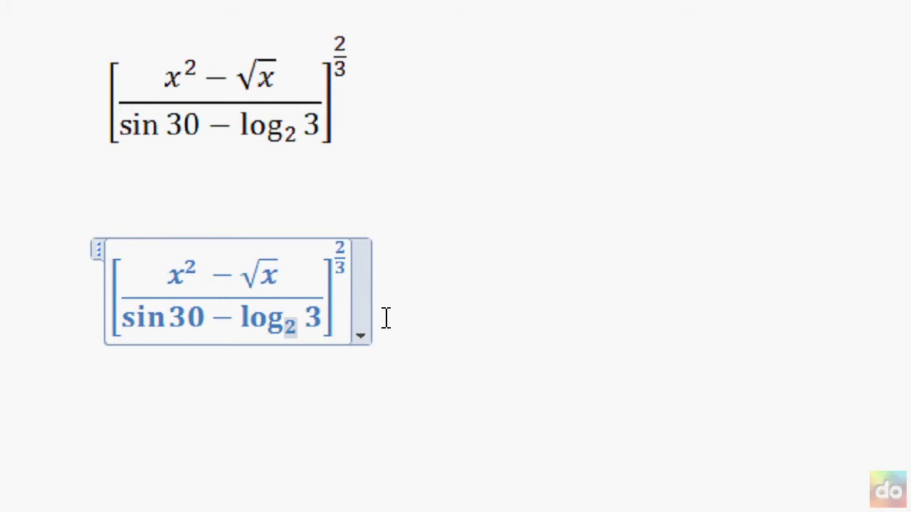
Leave the finished equation and dismiss the macro-support warning
{"action": "left_click", "coordinate": [405, 313]}
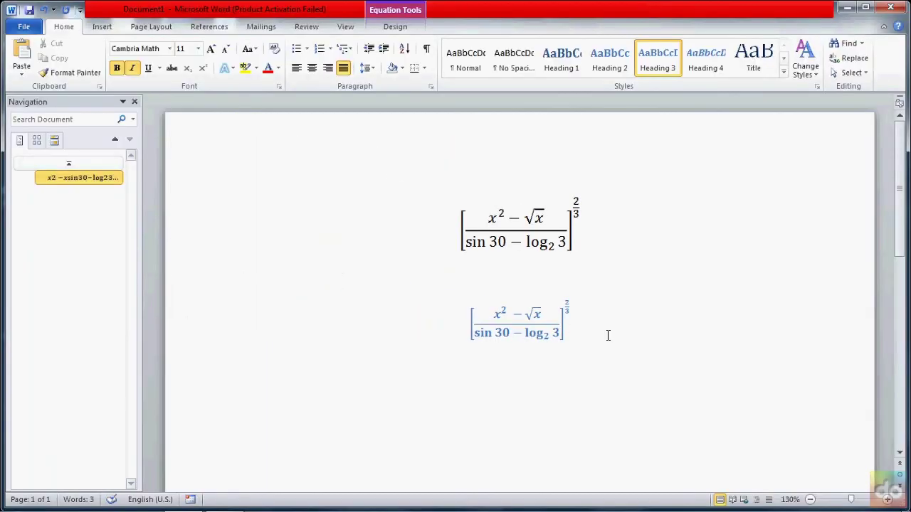
{"action": "key", "text": "alt+equal"}
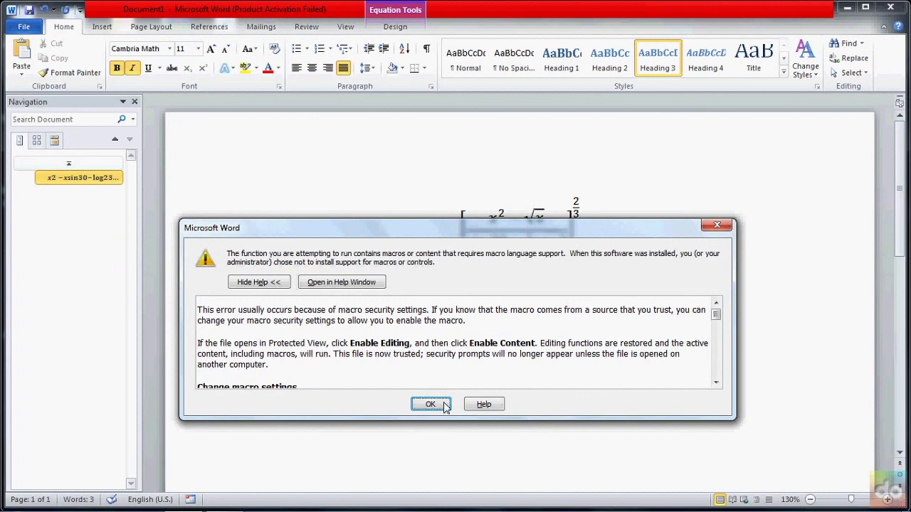
{"action": "left_click", "coordinate": [444, 405]}
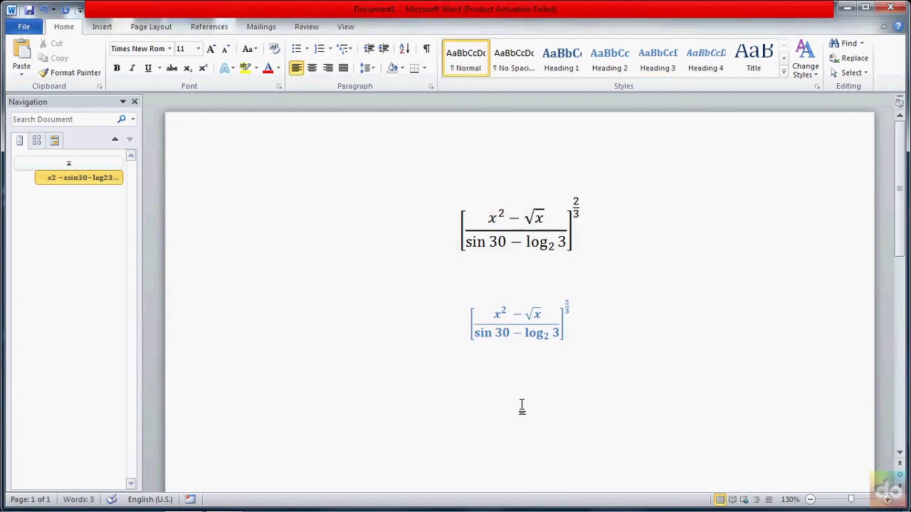